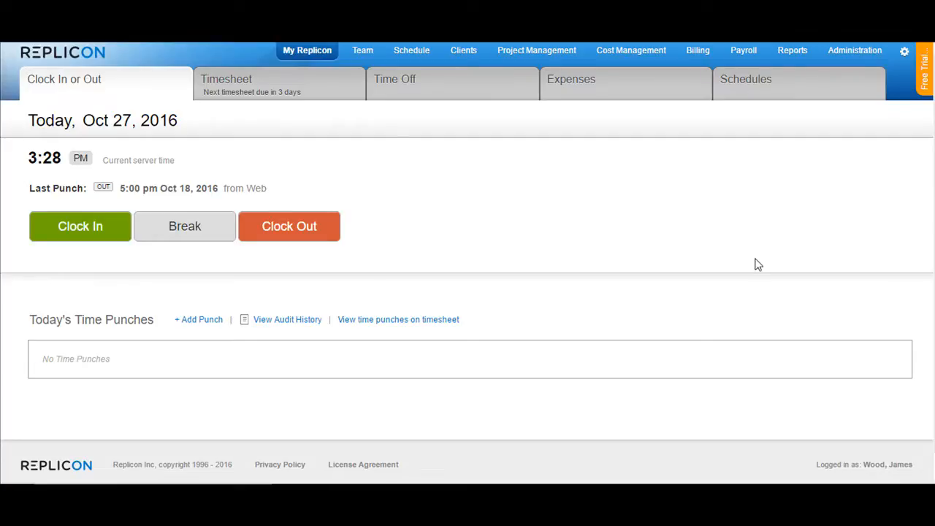
# Step: Clock in, then start a break with the break type Meal
pyautogui.click(84, 228)
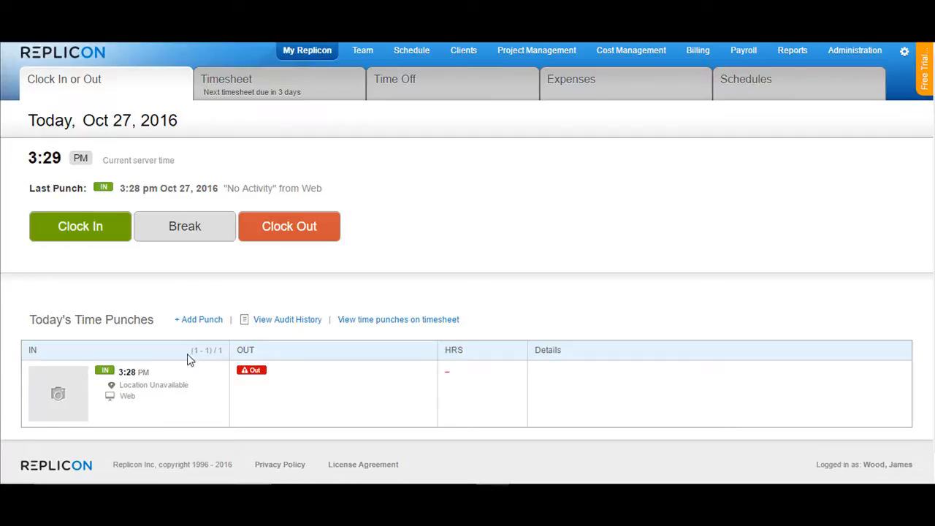
pyautogui.click(186, 228)
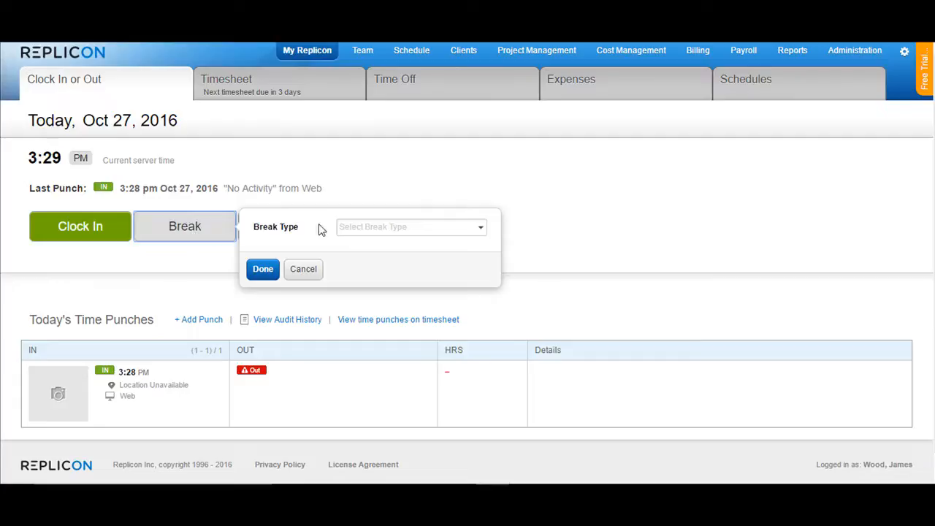
pyautogui.click(378, 227)
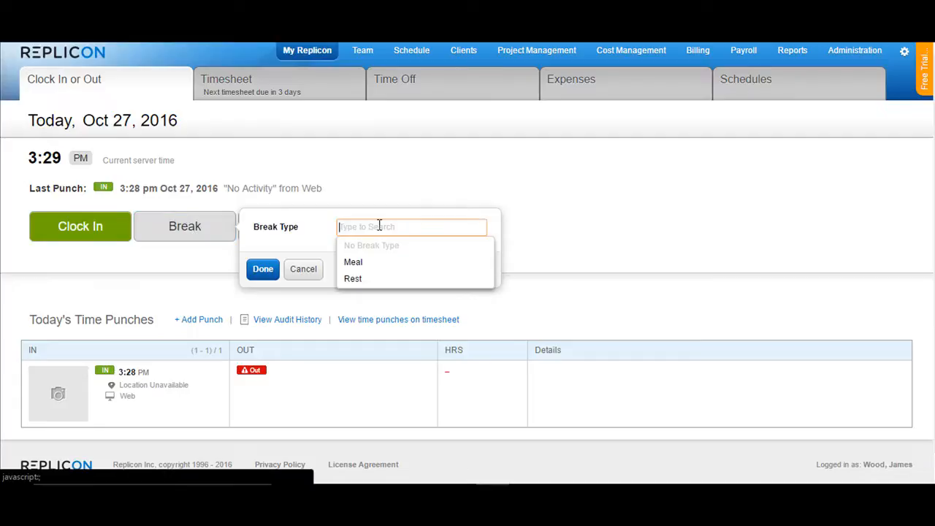
pyautogui.click(358, 262)
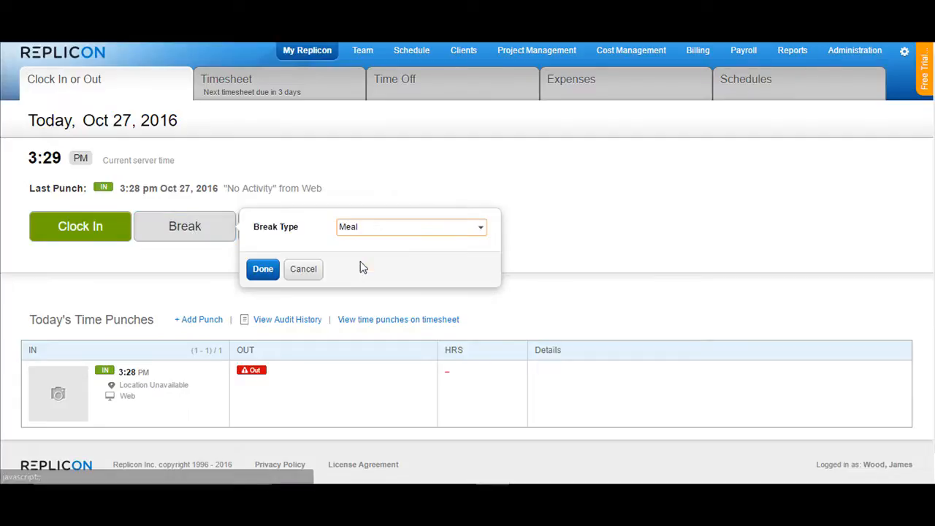
pyautogui.click(263, 270)
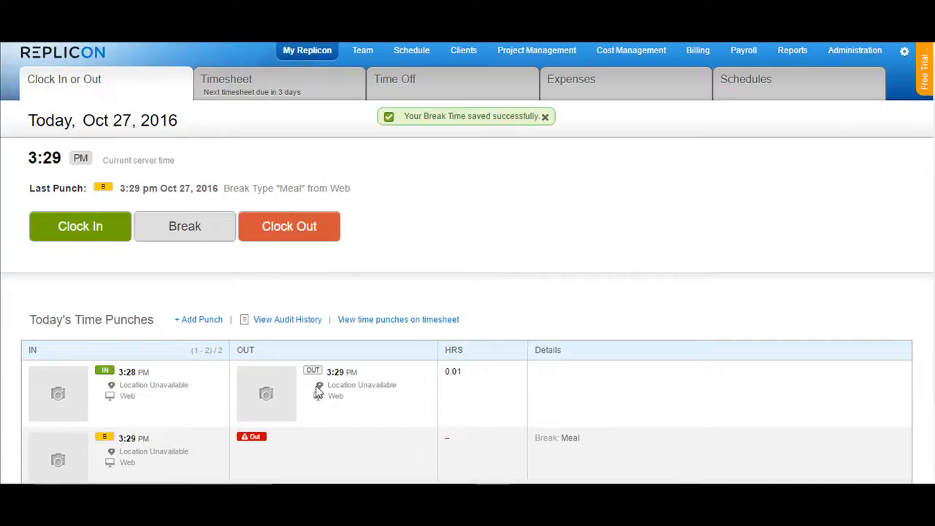
# Step: End the break by clocking back in, then clock out
pyautogui.scroll(-2, 304, 396)
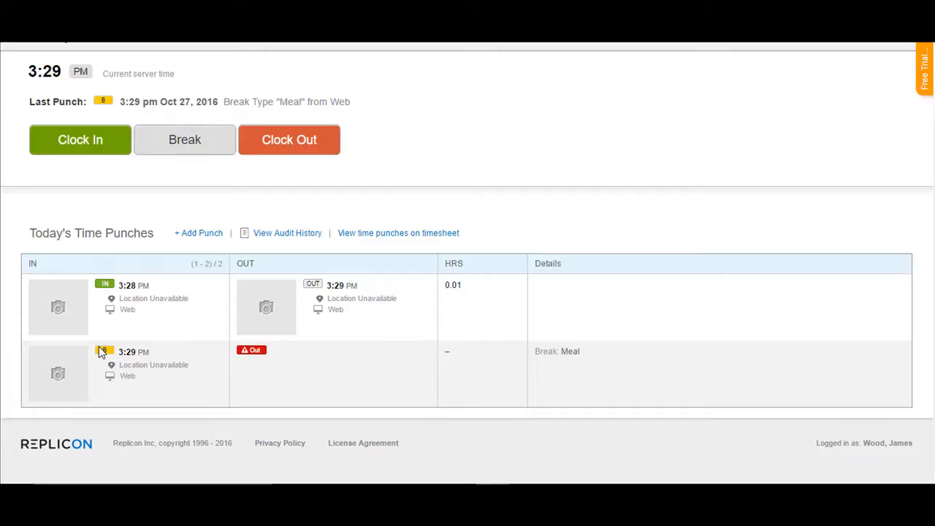
pyautogui.click(77, 143)
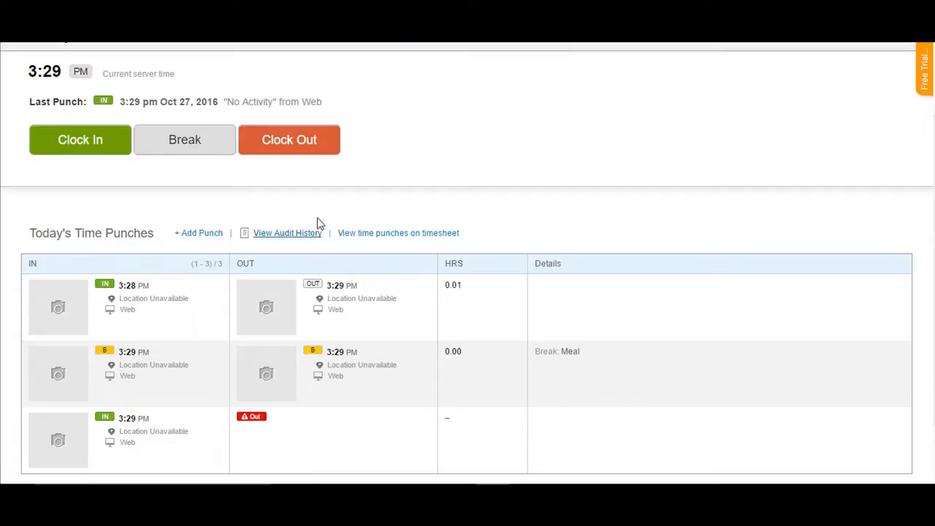
pyautogui.click(296, 149)
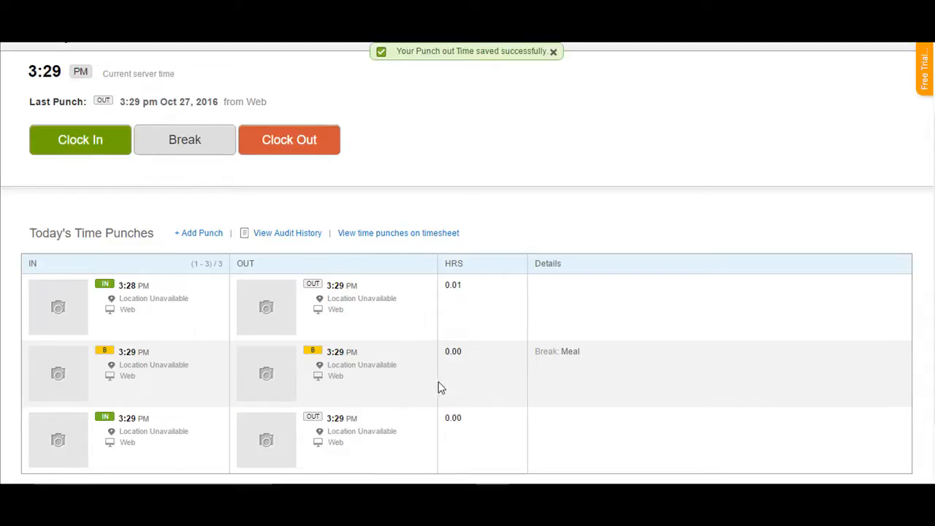
# Step: Open the timesheet and review the week's time punches, time distribution and time off sections
pyautogui.scroll(2, 438, 385)
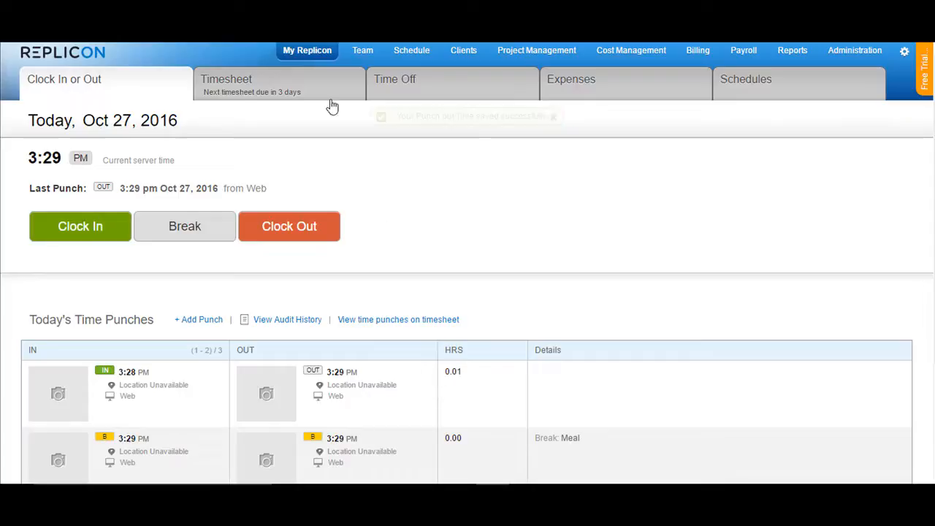
pyautogui.click(299, 82)
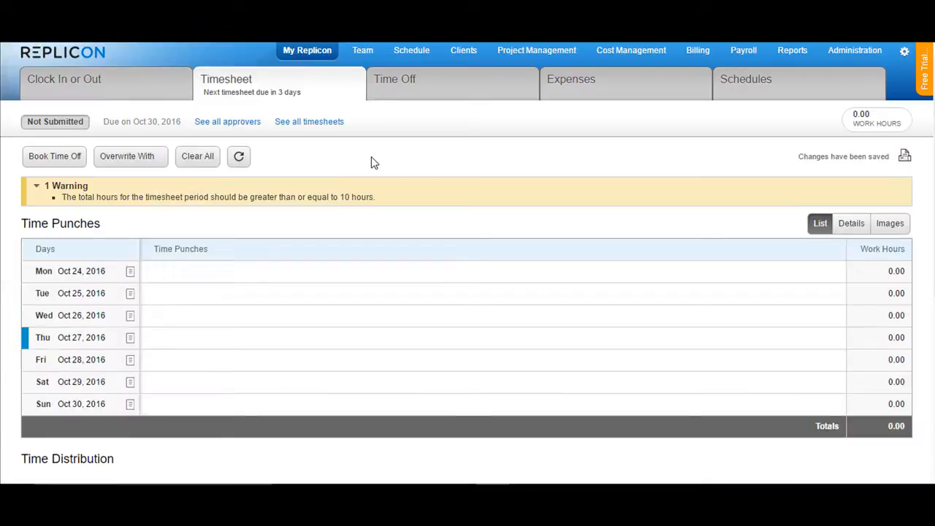
pyautogui.scroll(-3, 371, 160)
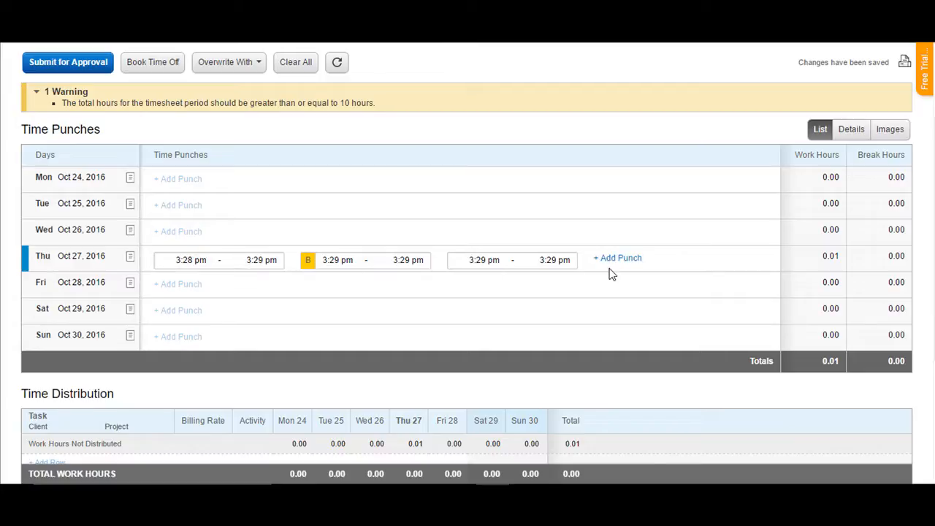
pyautogui.scroll(-3, 612, 273)
pyautogui.scroll(6, 609, 273)
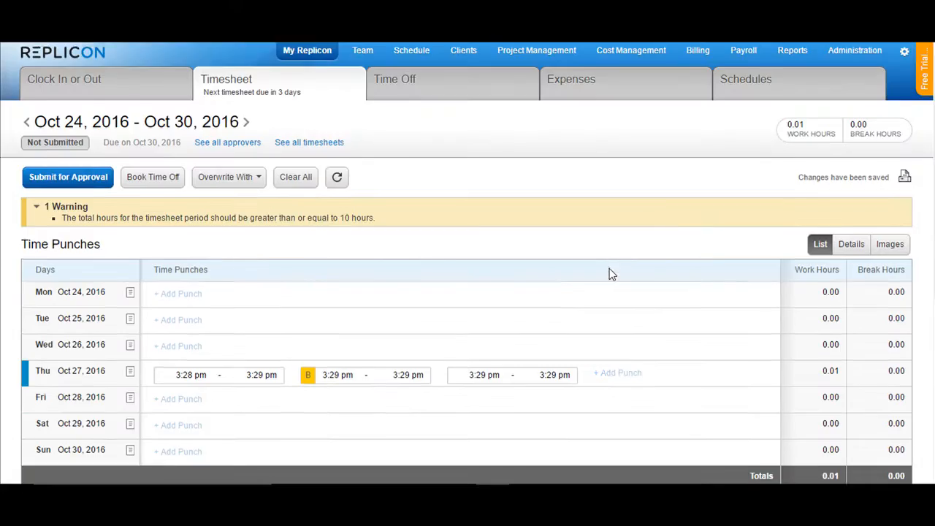
pyautogui.scroll(-8, 404, 273)
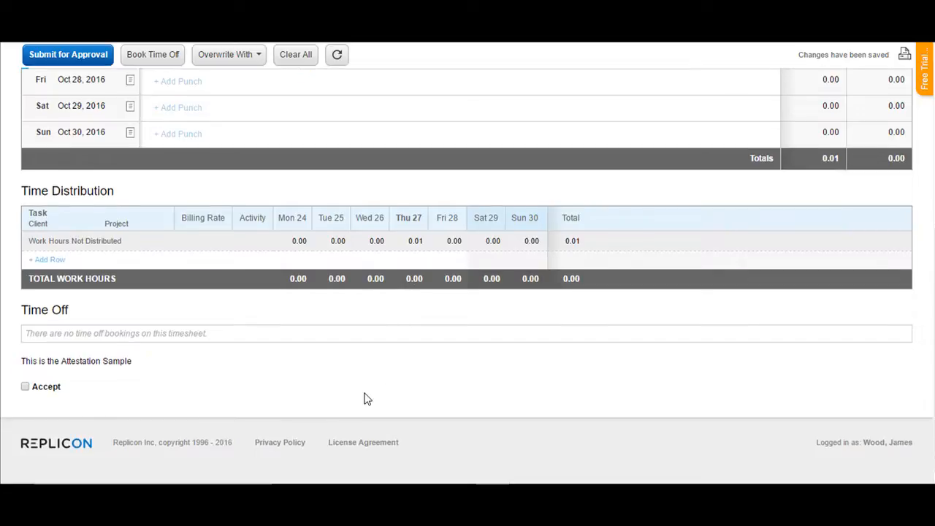
pyautogui.scroll(2, 365, 396)
pyautogui.scroll(2, 365, 397)
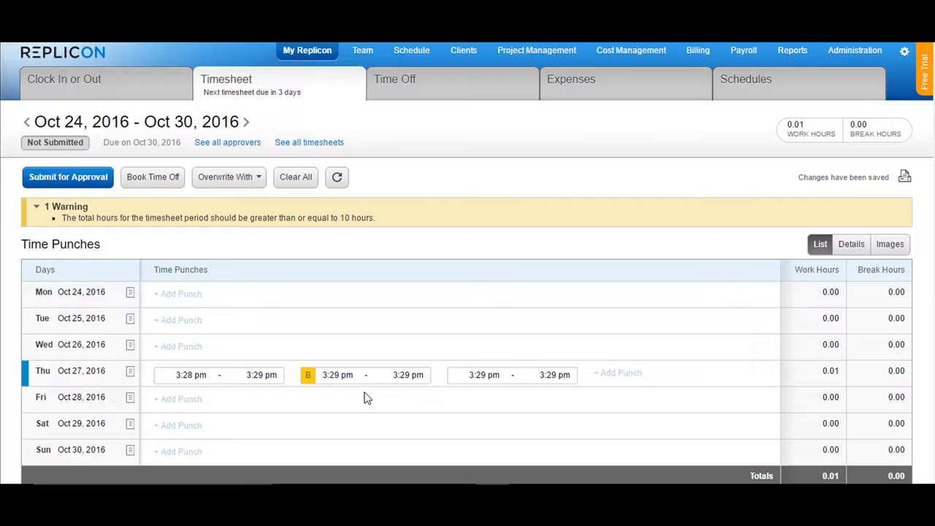
pyautogui.scroll(-4, 360, 390)
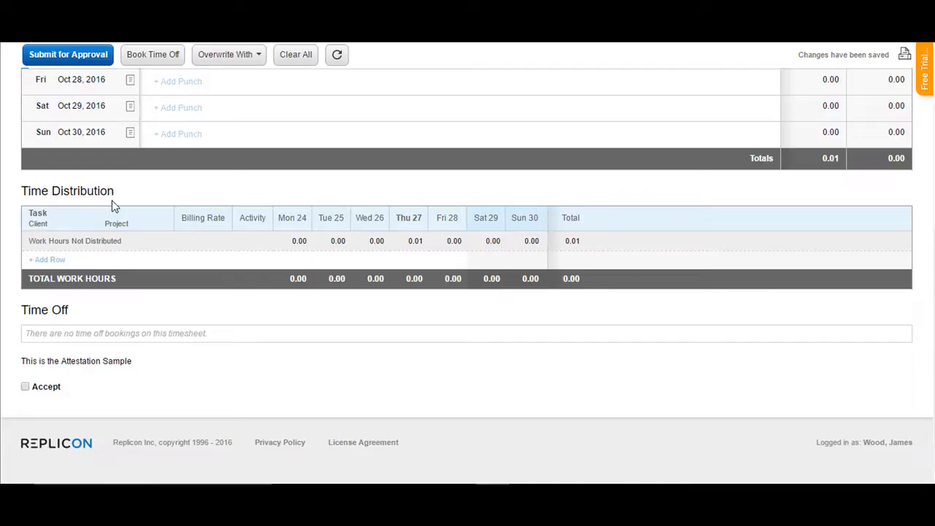
# Step: Add a time distribution row for client Advantage Technologies, project Customer Billing System, task Deployment
pyautogui.click(53, 260)
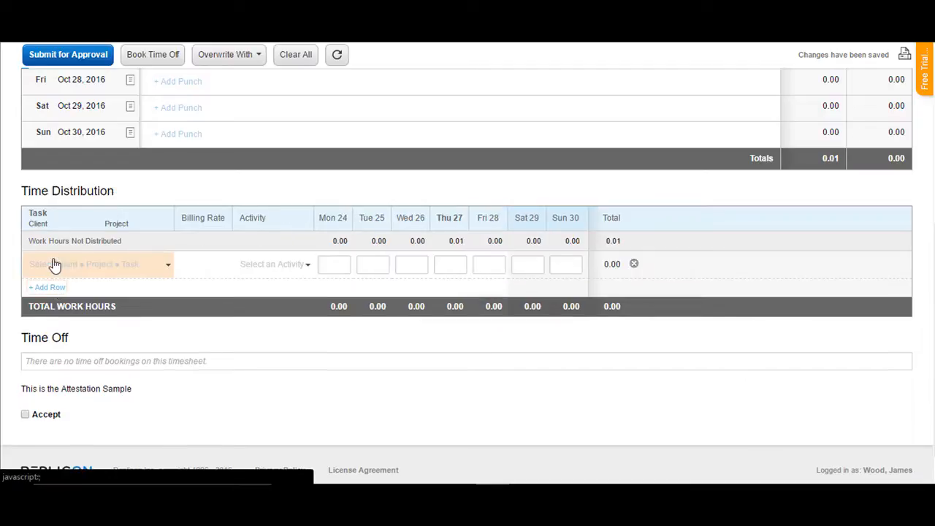
pyautogui.click(129, 269)
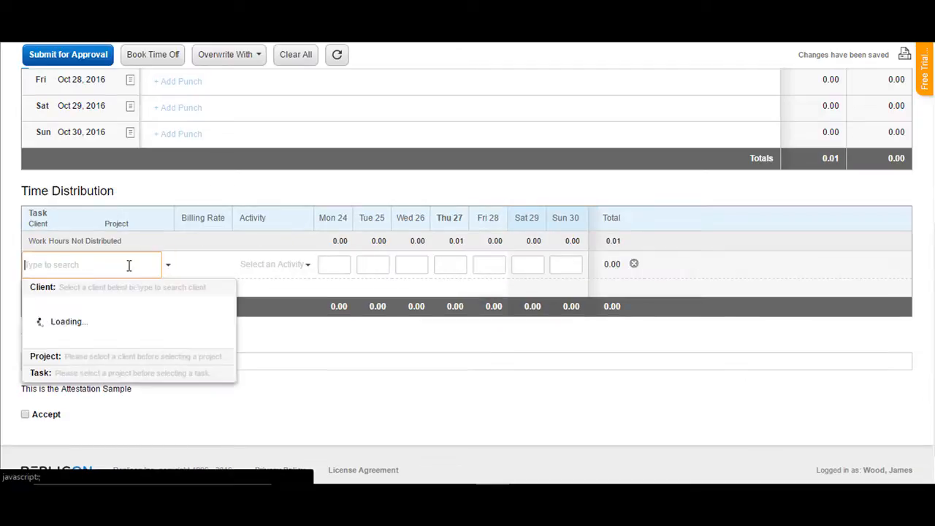
pyautogui.click(109, 336)
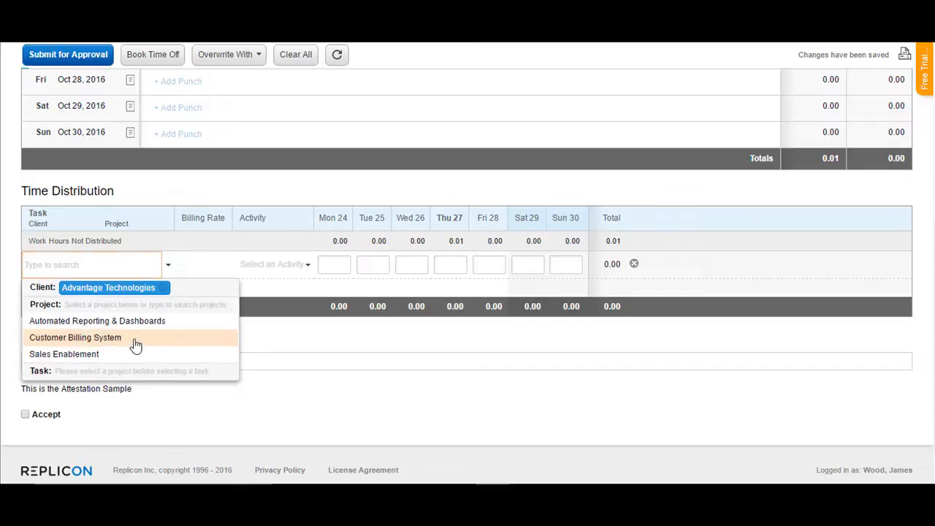
pyautogui.click(134, 343)
pyautogui.click(105, 358)
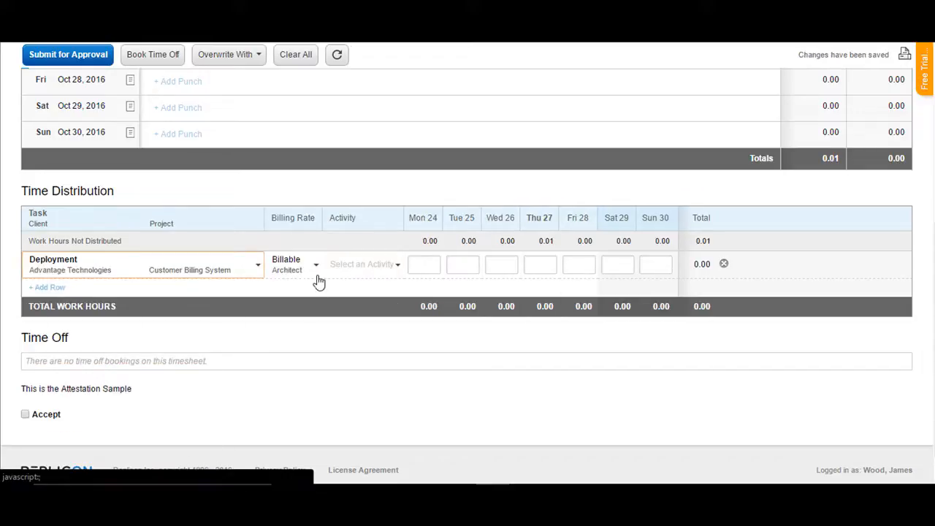
# Step: Set the new row's activity to Testing and enter 0.01 hours for Thursday, Oct 27
pyautogui.click(346, 264)
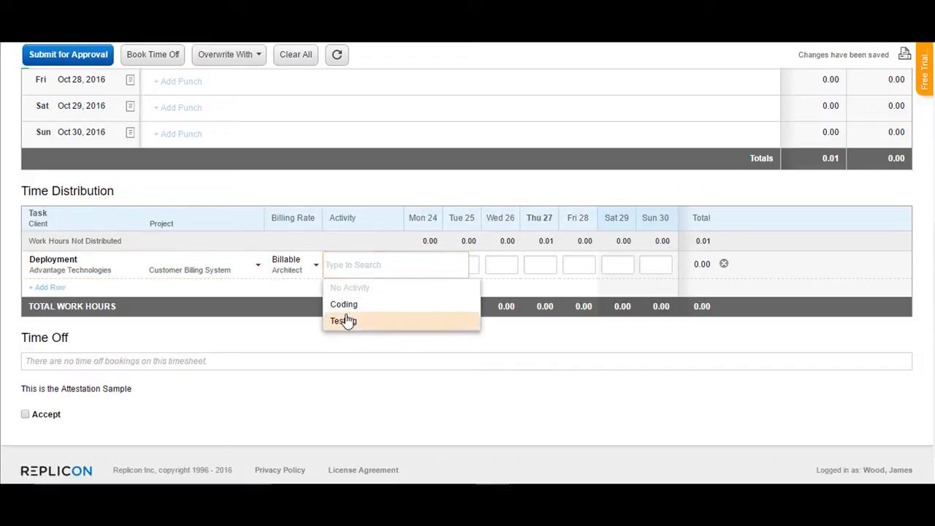
pyautogui.click(346, 320)
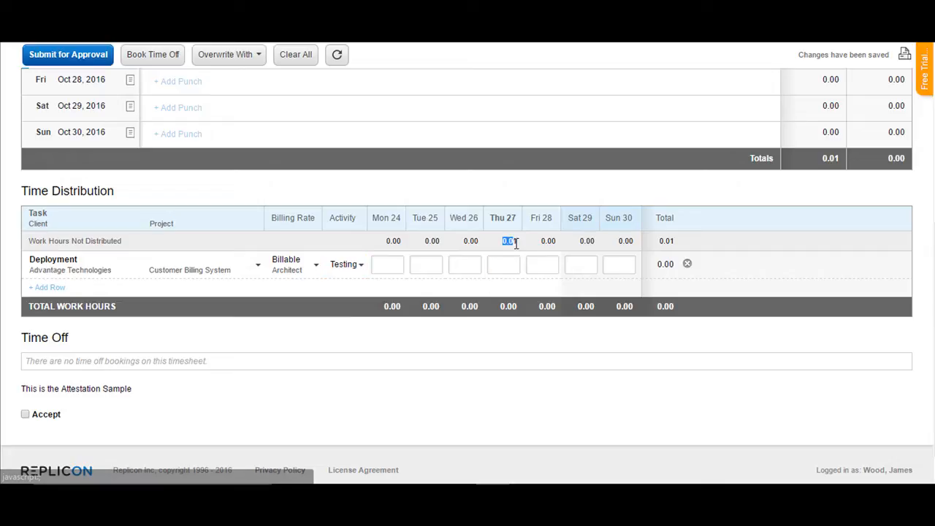
pyautogui.click(509, 266)
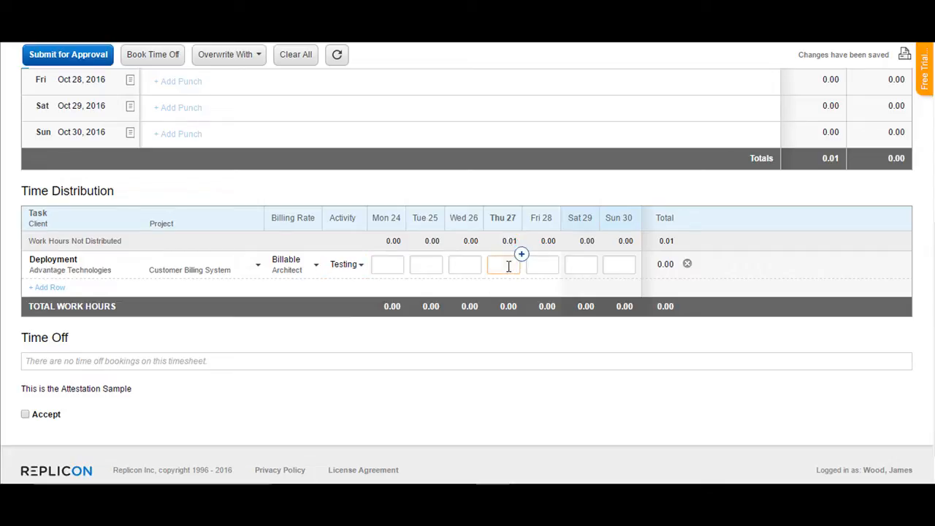
pyautogui.write('0.01')
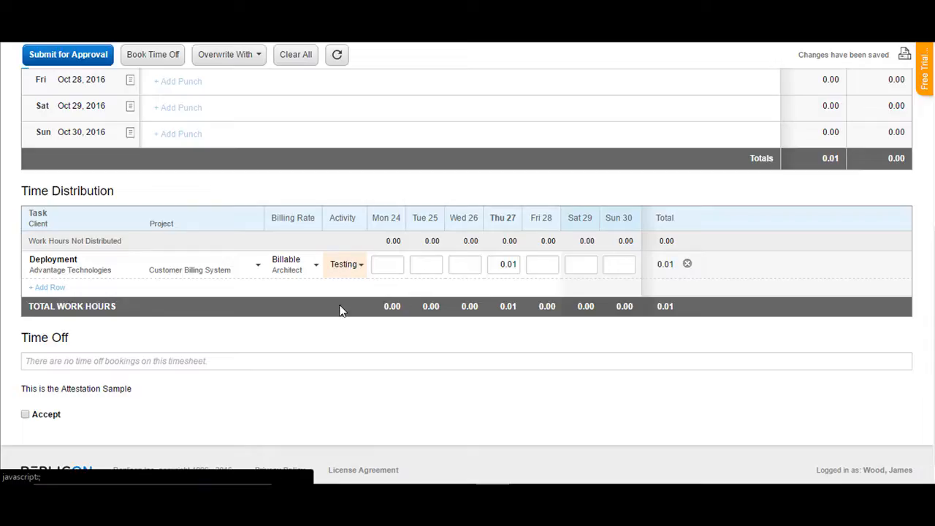
# Step: Book Banked Time off for Oct 27, 2016, submit it for approval, and tick the Accept attestation
pyautogui.click(156, 61)
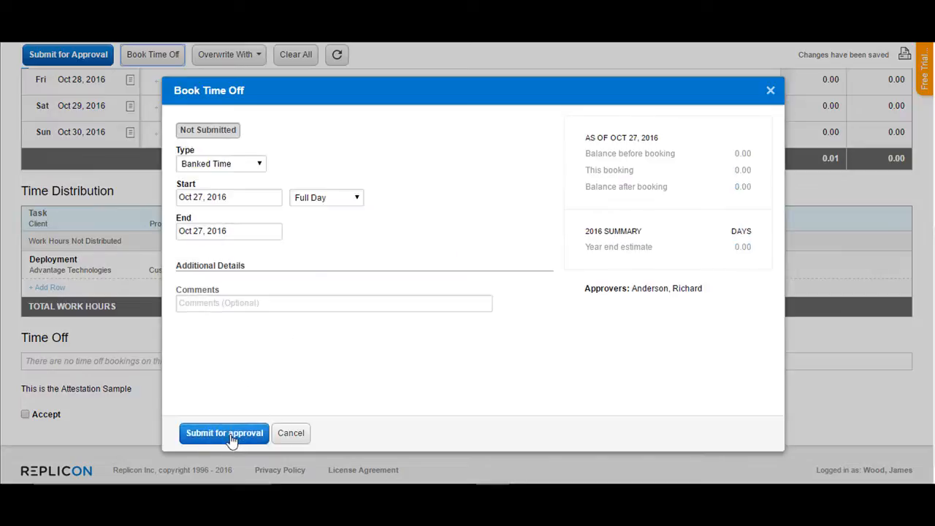
pyautogui.click(232, 442)
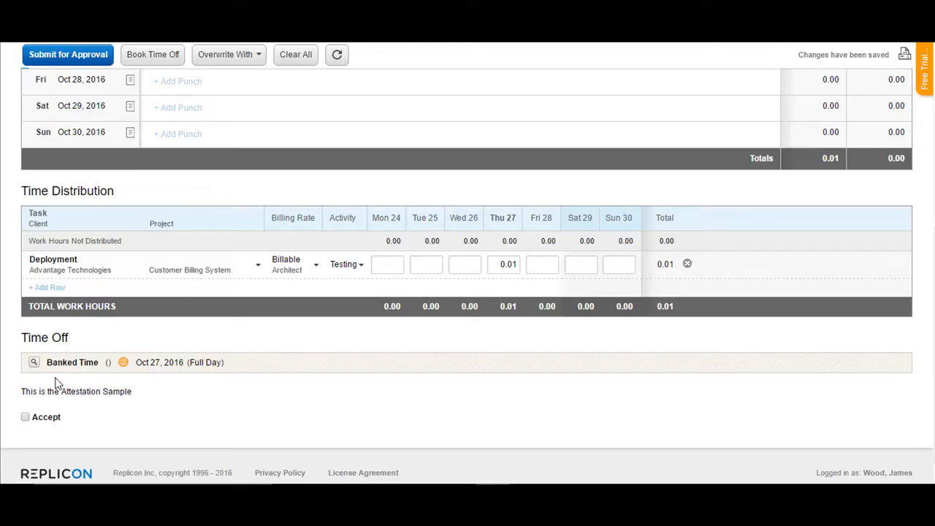
pyautogui.click(25, 416)
# Step: Switch the time punches to the Details view and then the Images view to examine Thursday's punches
pyautogui.scroll(4, 159, 414)
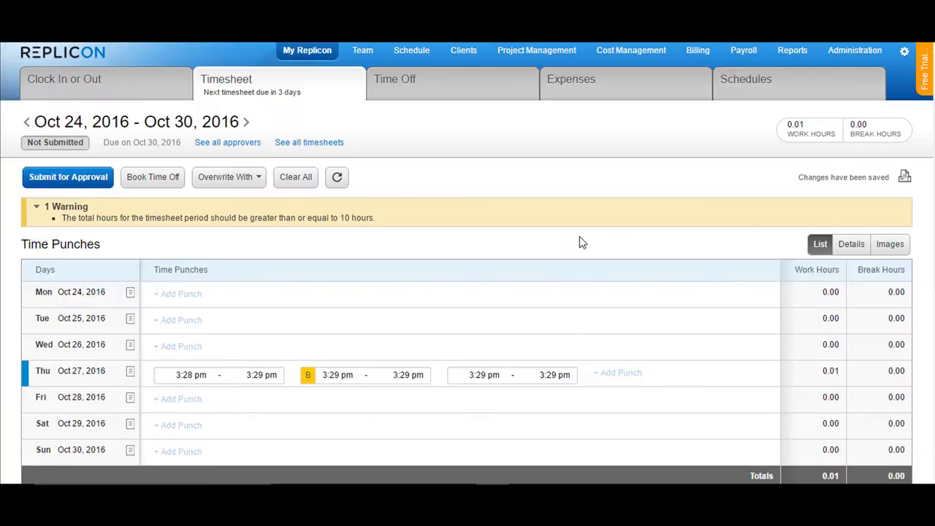
pyautogui.scroll(-3, 579, 241)
pyautogui.click(850, 129)
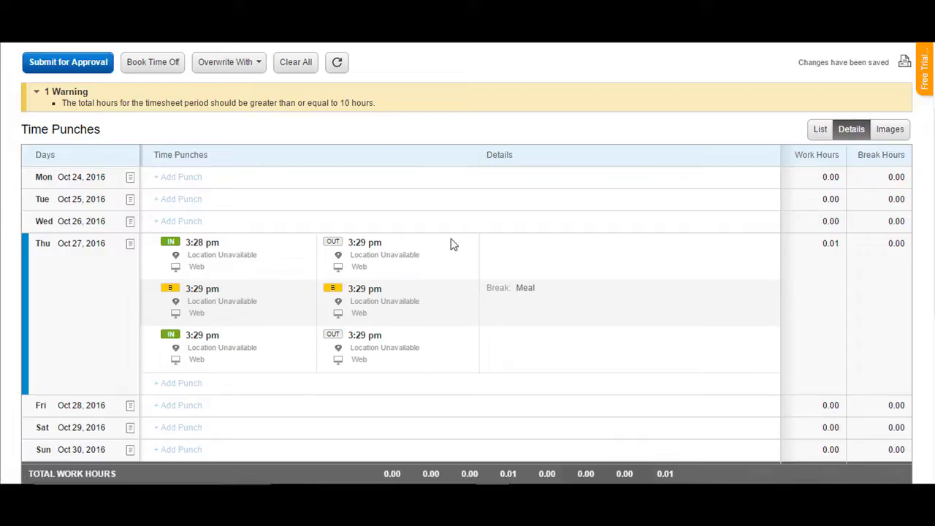
pyautogui.click(894, 133)
pyautogui.scroll(-3, 272, 347)
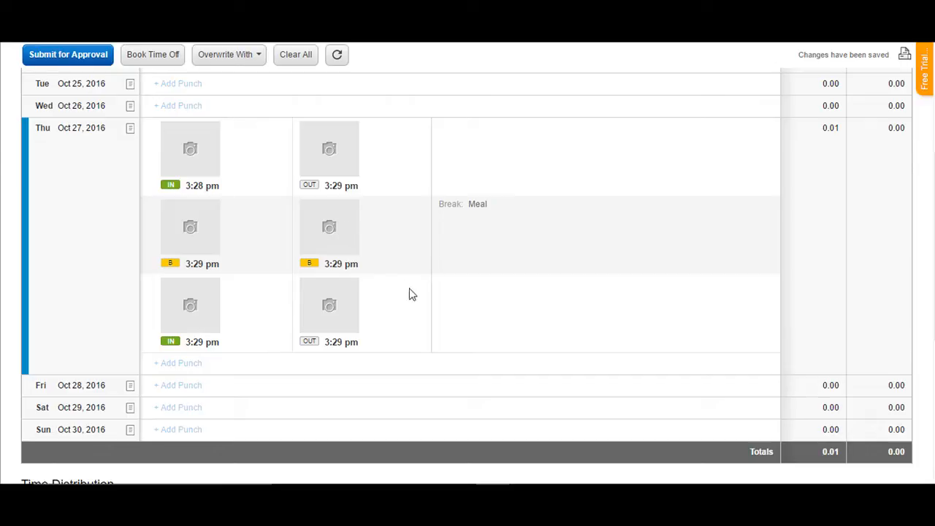
pyautogui.scroll(3, 408, 294)
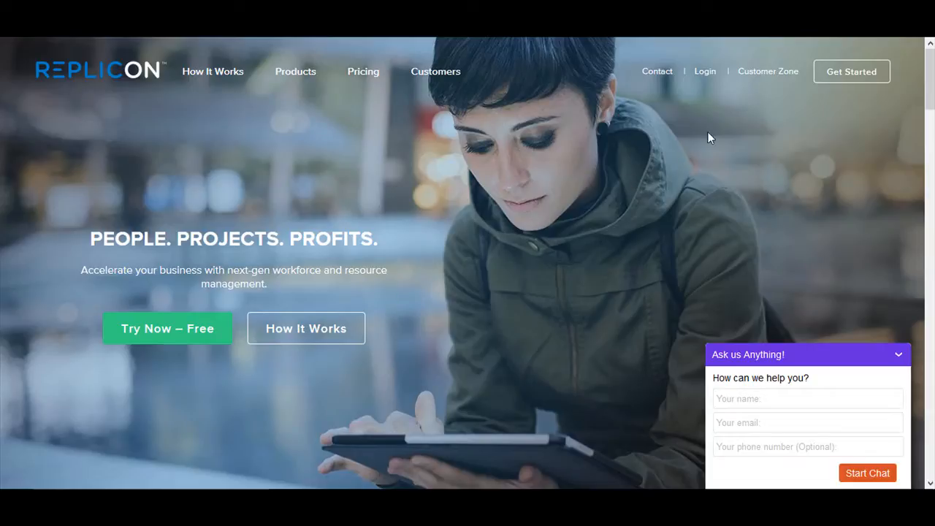
# Step: Open the Customer Zone on the Replicon website and go to its Community section
pyautogui.click(772, 73)
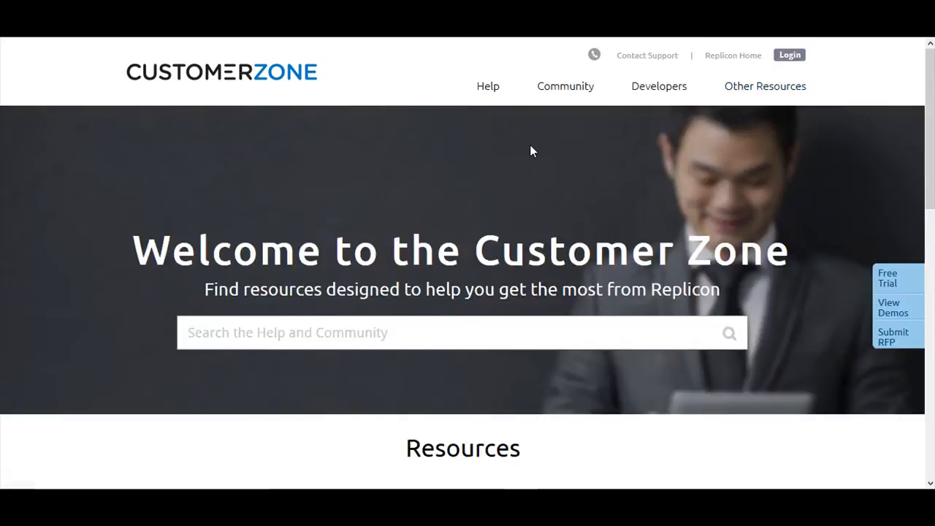
pyautogui.click(569, 87)
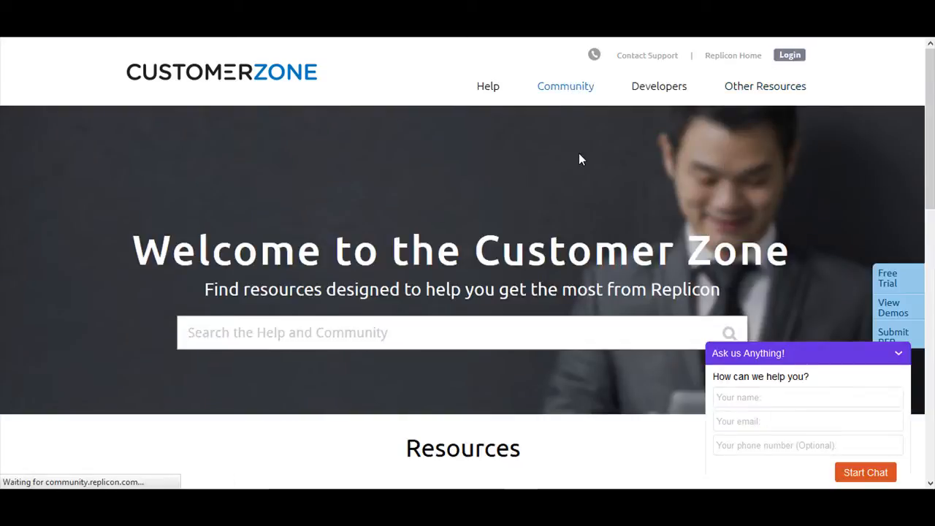